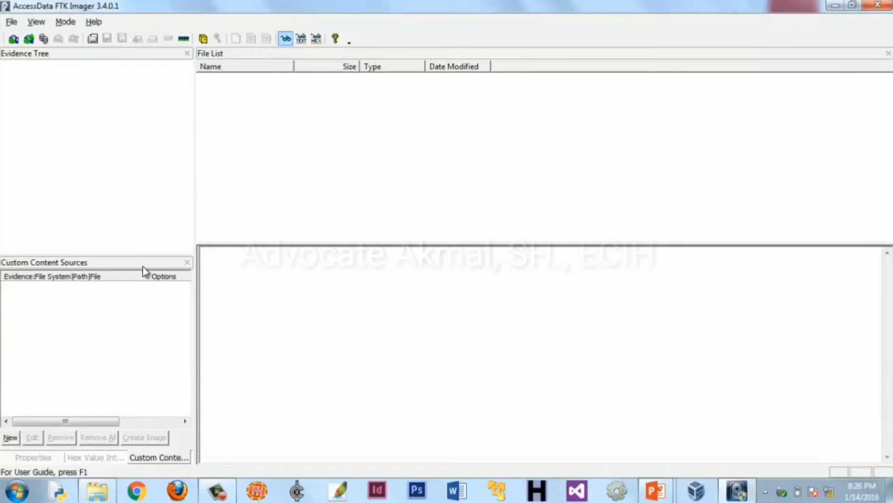
Step: Start a new disk image with the logical drive F:\ - CYBRARY [FAT32] as its source
{"action": "left_click", "coordinate": [97, 491]}
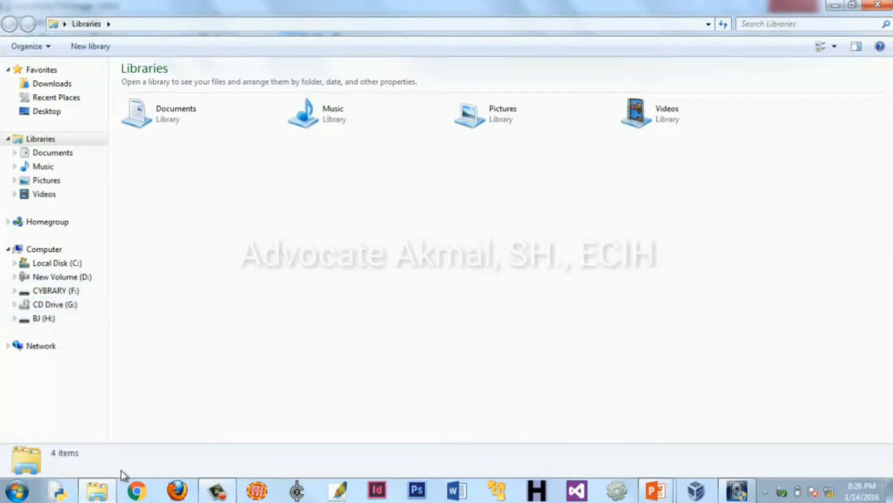
{"action": "left_click", "coordinate": [97, 491]}
{"action": "left_click", "coordinate": [11, 22]}
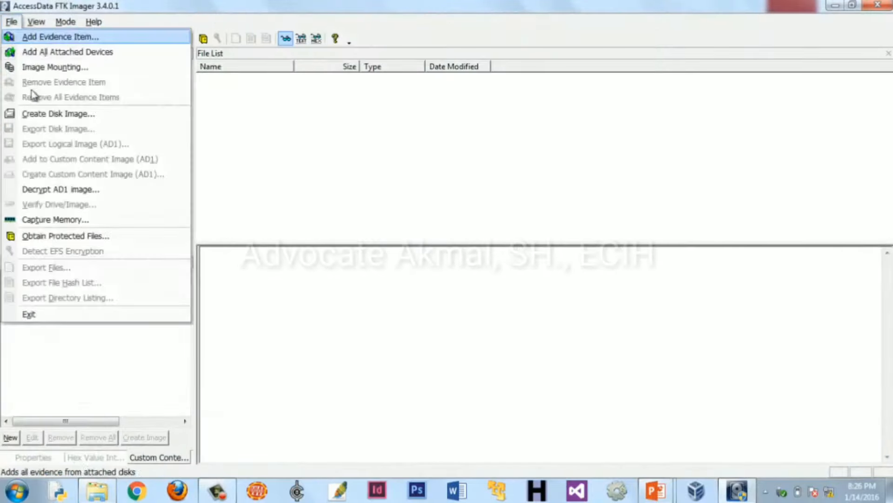
{"action": "left_click", "coordinate": [45, 116]}
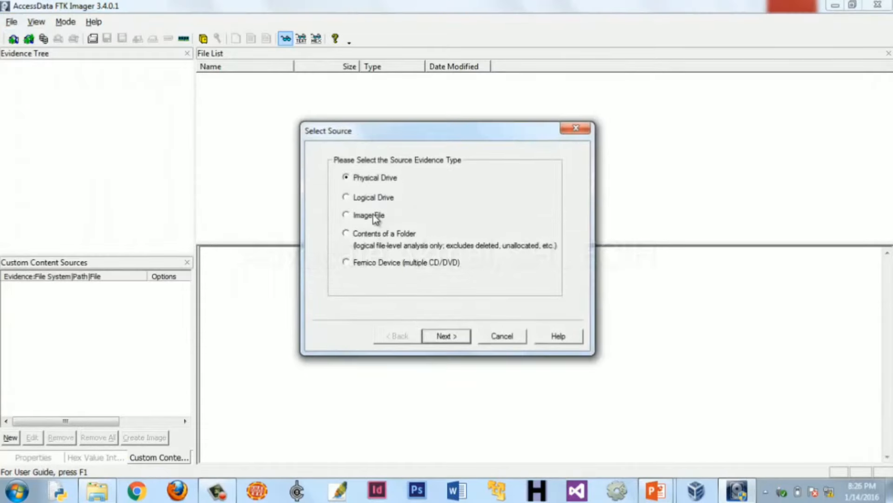
{"action": "left_click", "coordinate": [369, 201]}
{"action": "left_click", "coordinate": [435, 335]}
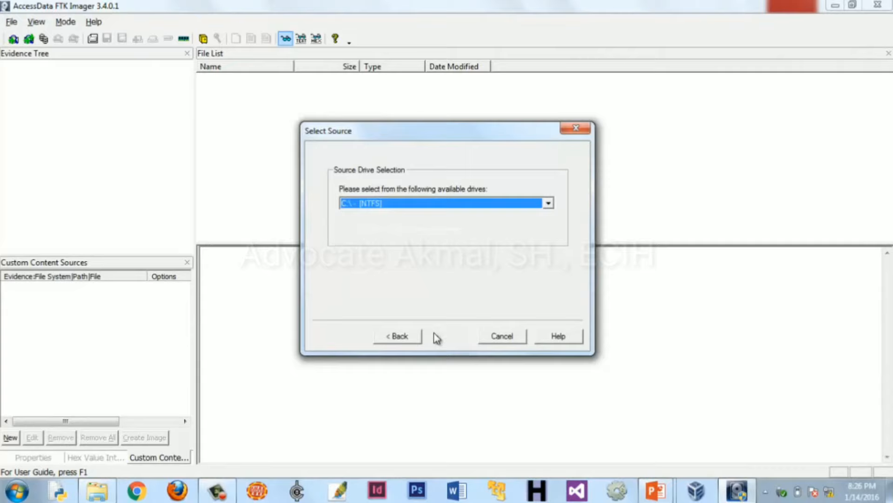
{"action": "left_click", "coordinate": [373, 203]}
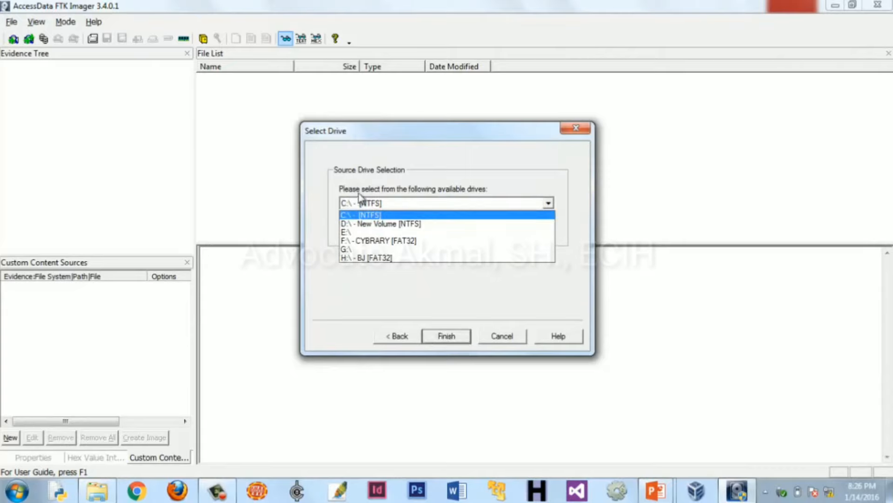
{"action": "left_click", "coordinate": [384, 241]}
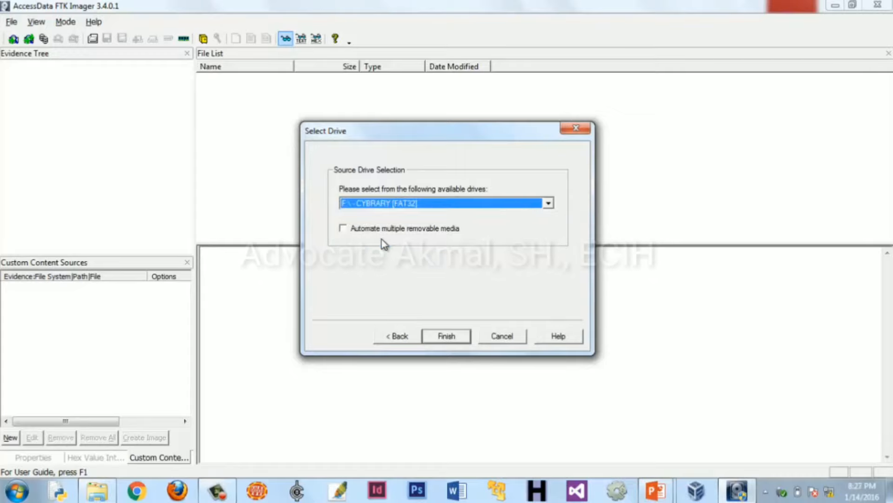
{"action": "left_click", "coordinate": [430, 336]}
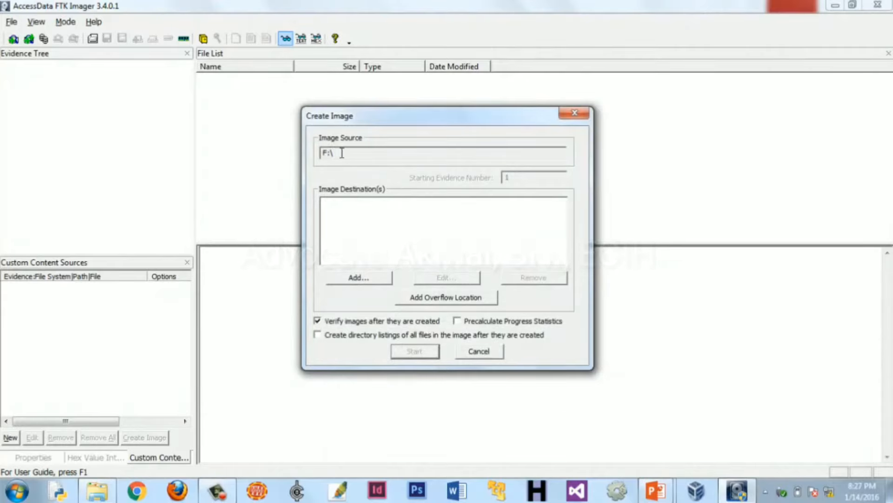
Step: Add a Raw (dd) image destination with case number 2, evidence number 2, description "demo", the examiner's name and a short demo note
{"action": "left_click", "coordinate": [355, 278]}
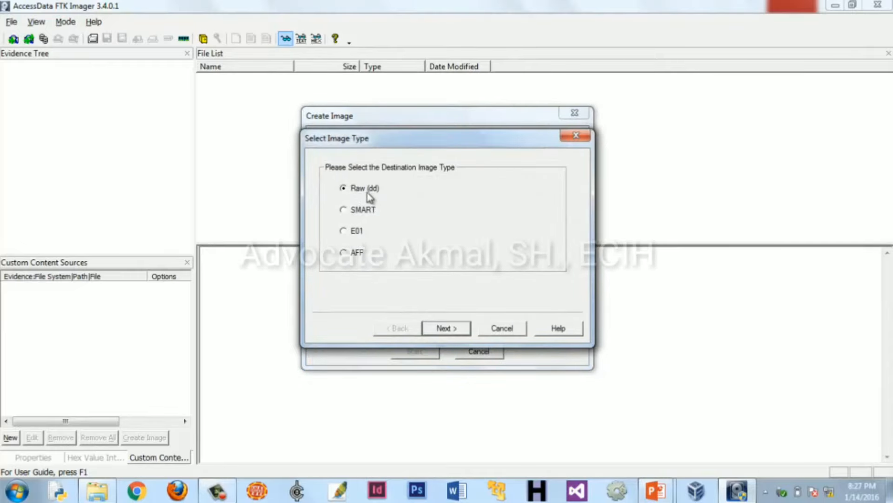
{"action": "left_click", "coordinate": [439, 331]}
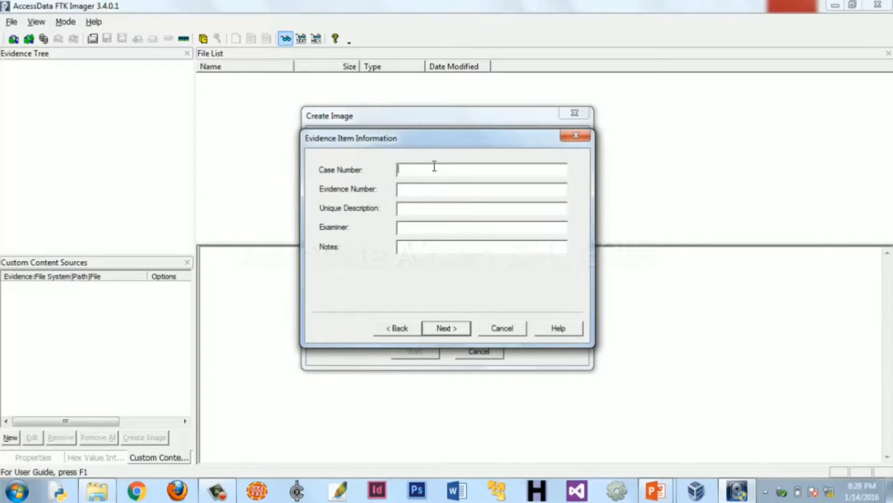
{"action": "type", "text": "2"}
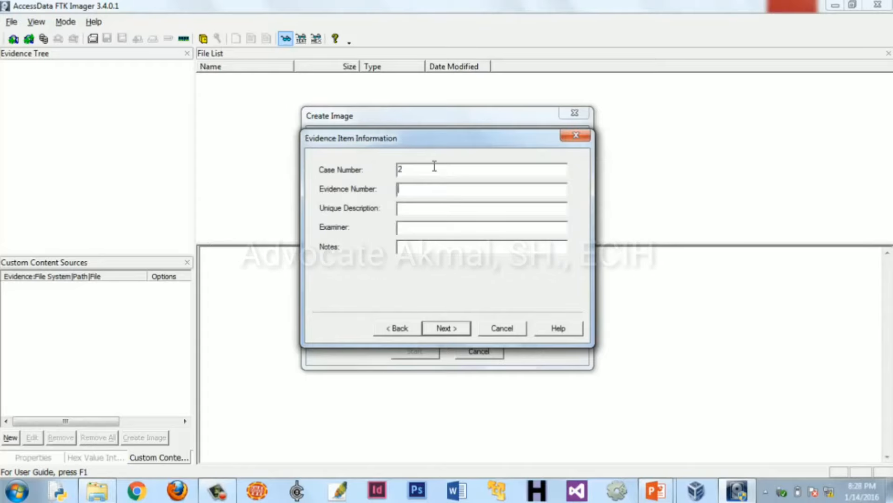
{"action": "type", "text": "2"}
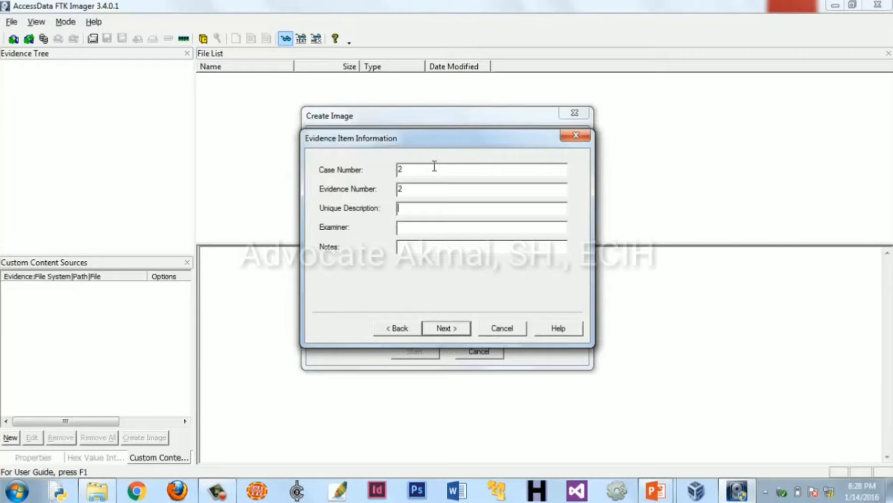
{"action": "type", "text": "demo"}
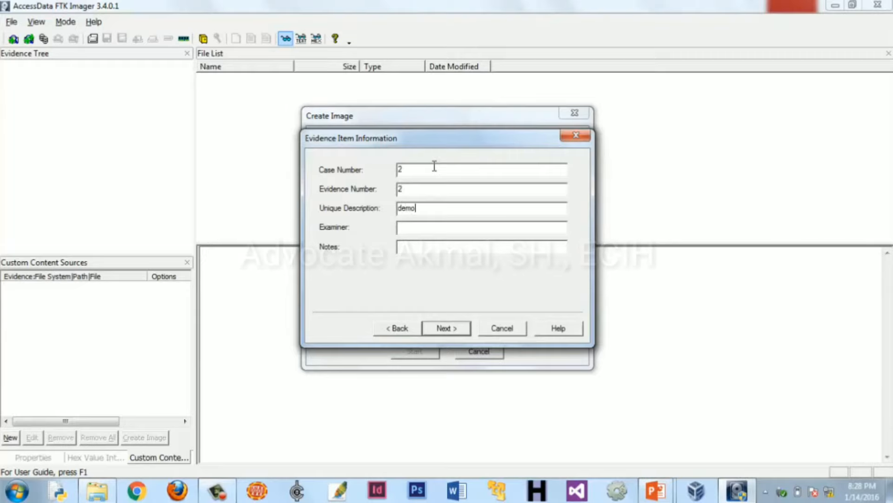
{"action": "key", "text": "Tab"}
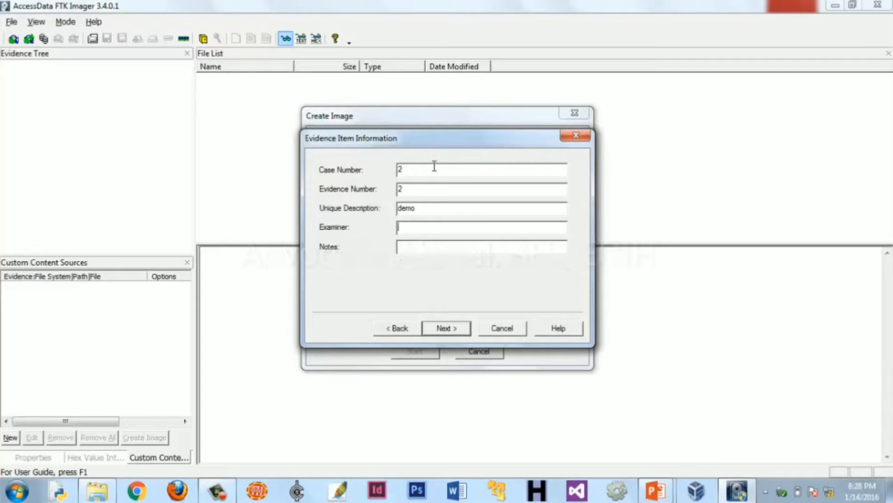
{"action": "key", "text": "Tab"}
{"action": "type", "text": "dem"}
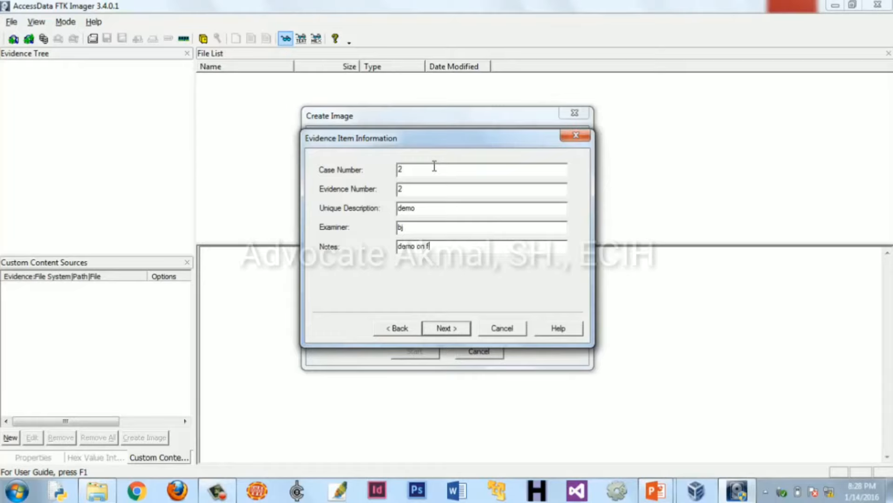
{"action": "left_click", "coordinate": [454, 328]}
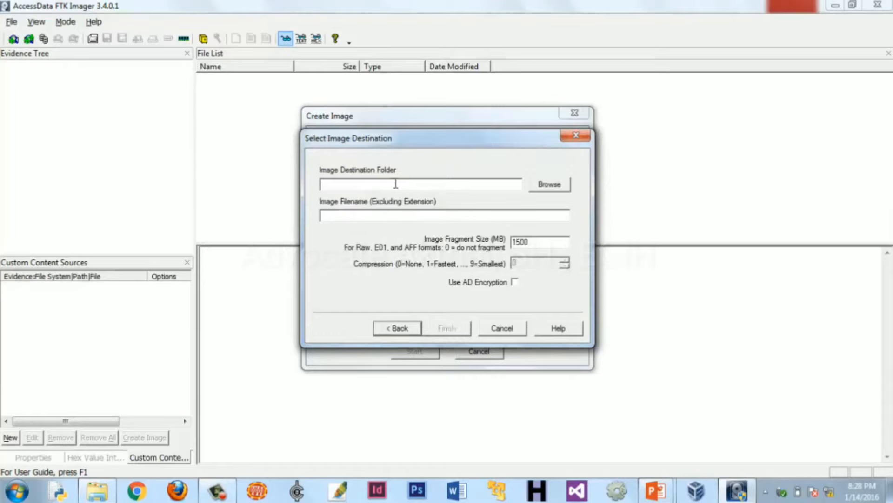
Step: Set the image destination to the BJ (H:) drive with the filename demoftk, and start creating the image
{"action": "left_click", "coordinate": [540, 186]}
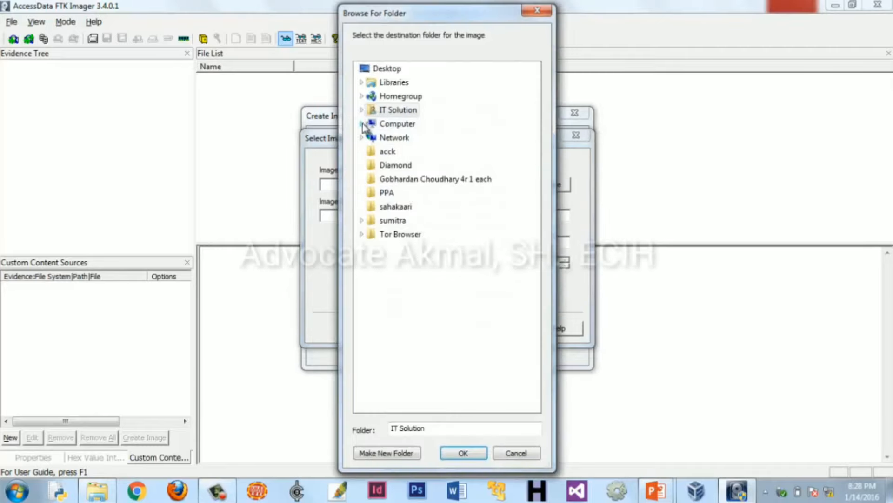
{"action": "left_click", "coordinate": [362, 124]}
{"action": "left_click", "coordinate": [394, 207]}
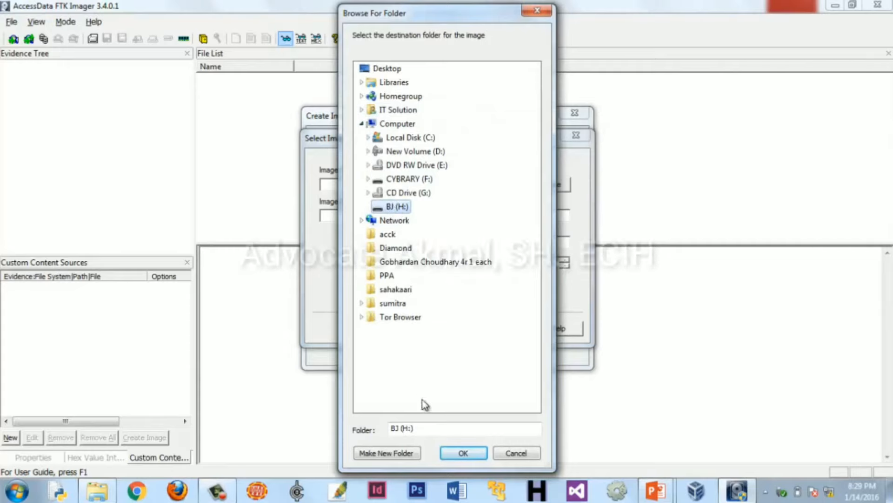
{"action": "left_click", "coordinate": [449, 454]}
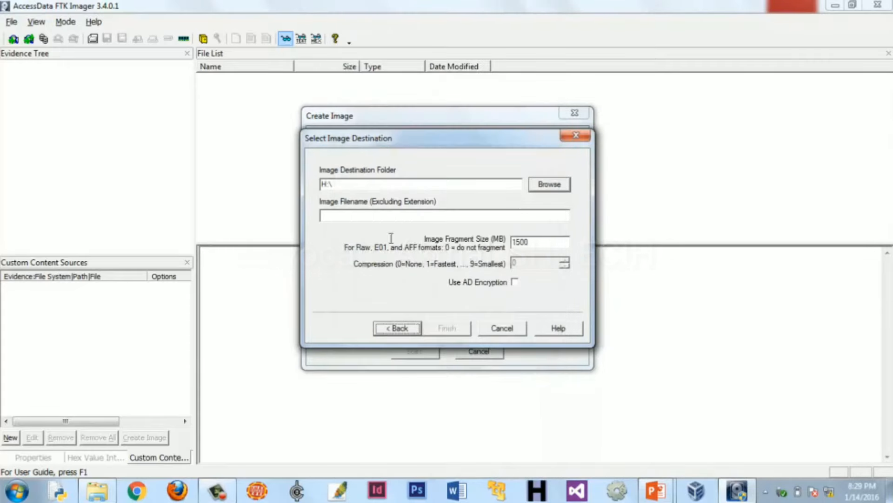
{"action": "left_click", "coordinate": [457, 215]}
{"action": "type", "text": "de"}
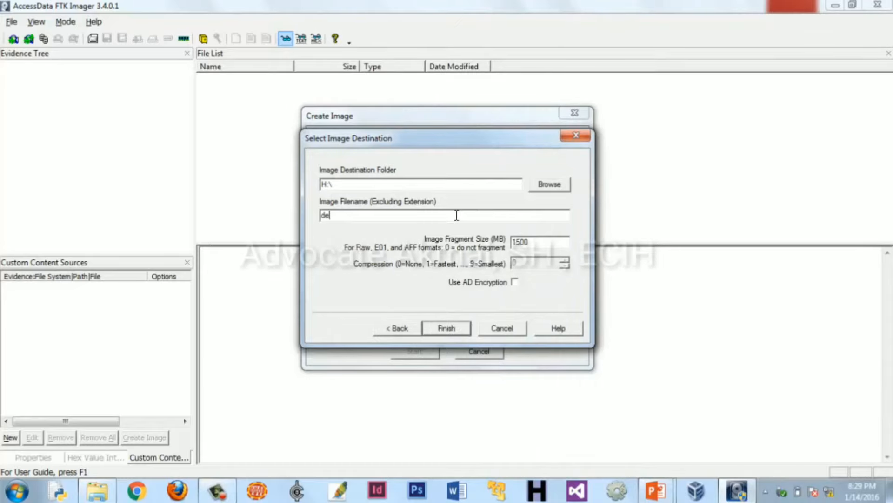
{"action": "type", "text": "moftk"}
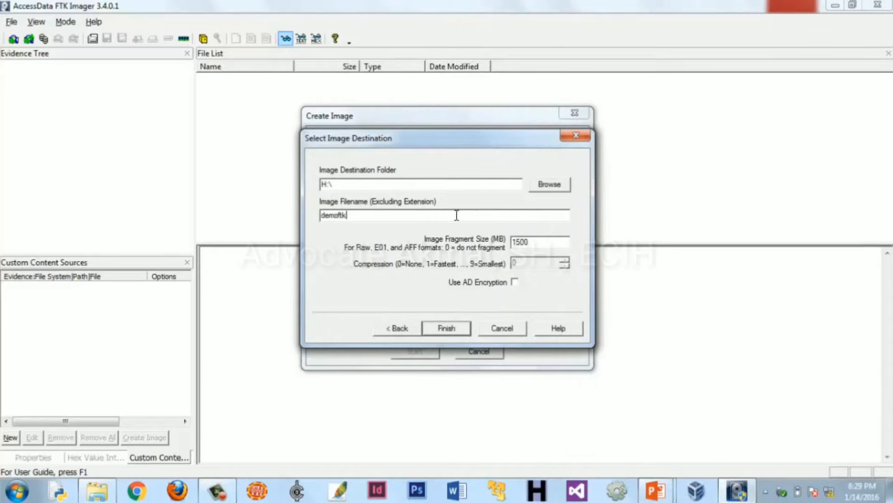
{"action": "left_click", "coordinate": [450, 330]}
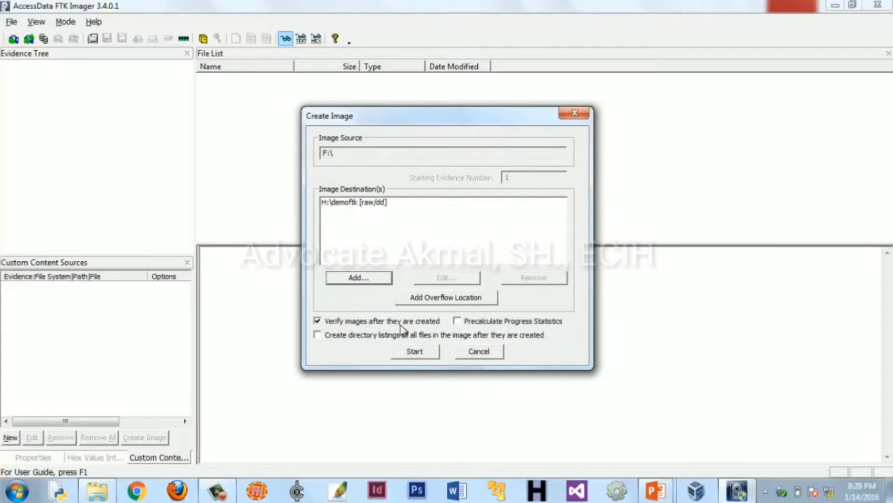
{"action": "left_click", "coordinate": [409, 355]}
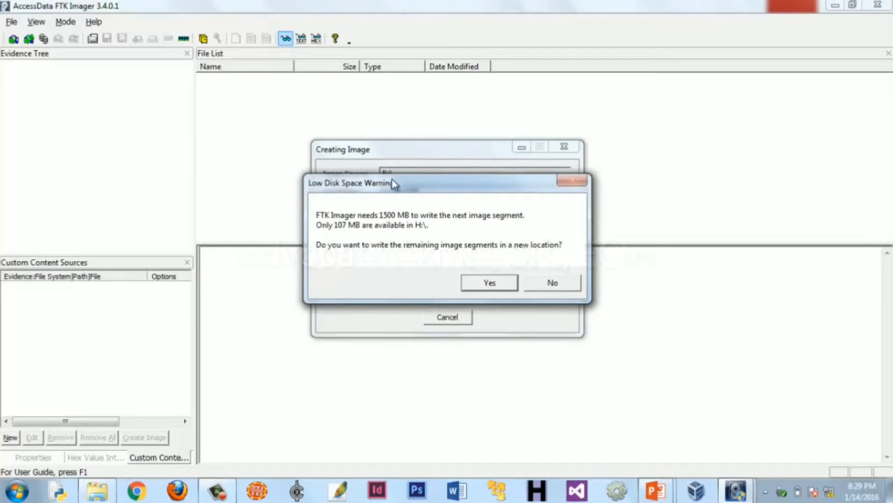
Step: Switch to Windows Explorer and examine the files stored on the BJ (H:) and CYBRARY (F:) drives
{"action": "left_click_drag", "start_coordinate": [393, 181], "coordinate": [477, 214]}
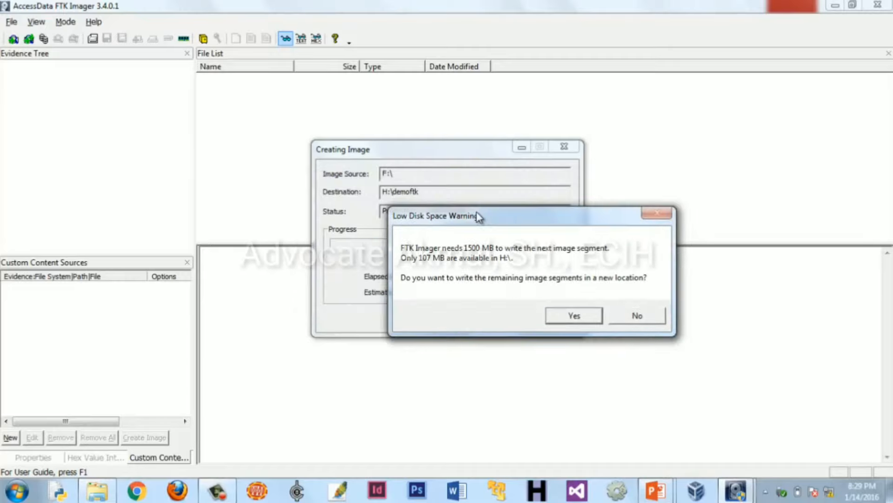
{"action": "left_click", "coordinate": [98, 494]}
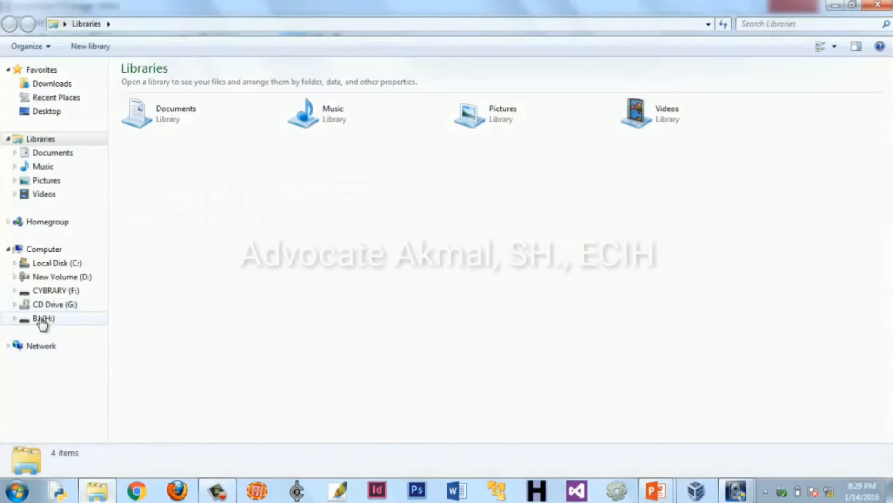
{"action": "left_click", "coordinate": [43, 319]}
{"action": "left_click_drag", "start_coordinate": [150, 203], "coordinate": [398, 61]}
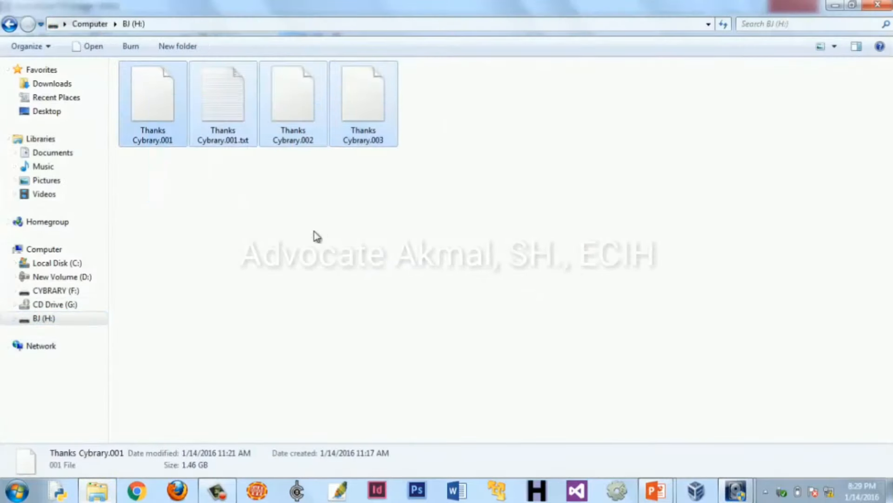
{"action": "left_click", "coordinate": [314, 231]}
{"action": "left_click", "coordinate": [90, 291]}
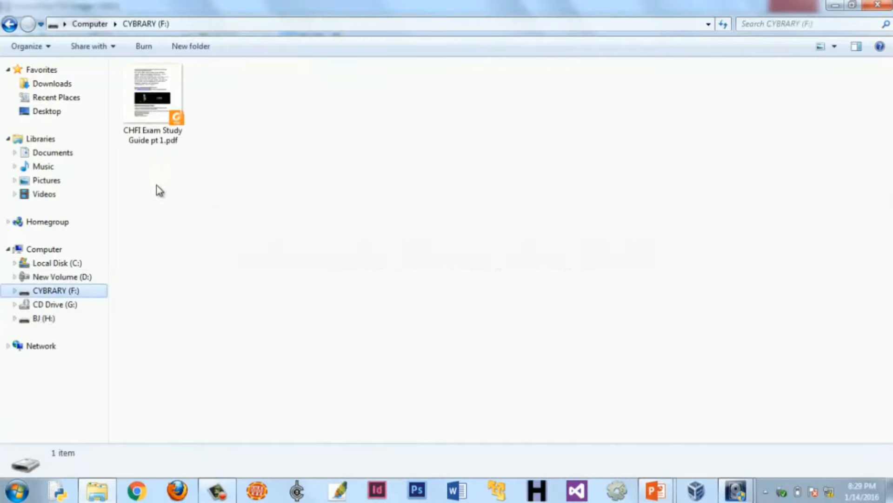
{"action": "left_click", "coordinate": [158, 132]}
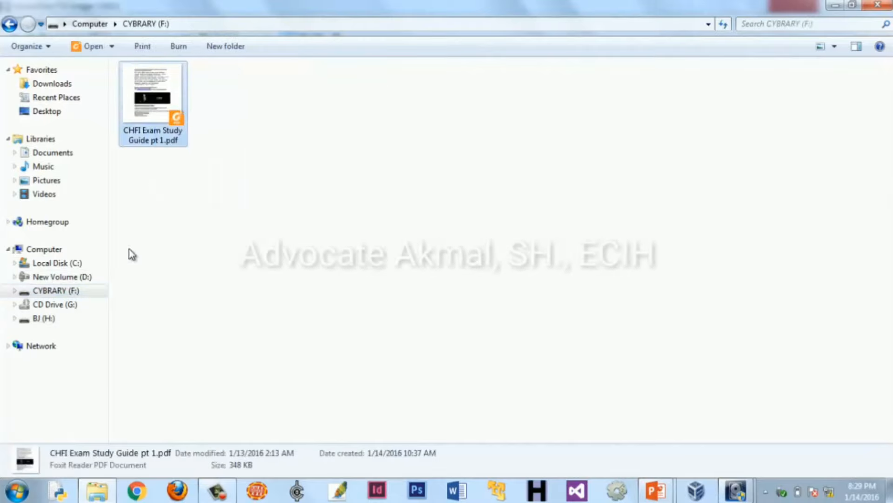
{"action": "left_click", "coordinate": [57, 325]}
{"action": "left_click", "coordinate": [68, 292]}
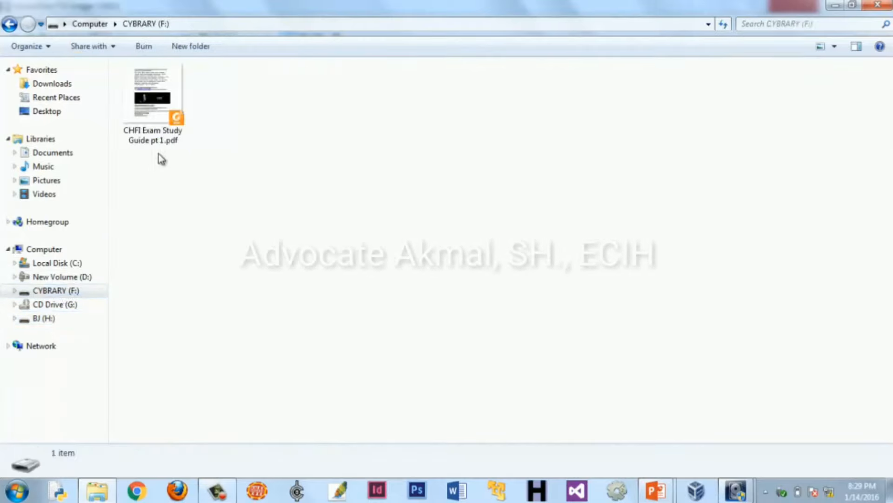
{"action": "left_click", "coordinate": [172, 126]}
{"action": "left_click", "coordinate": [168, 218]}
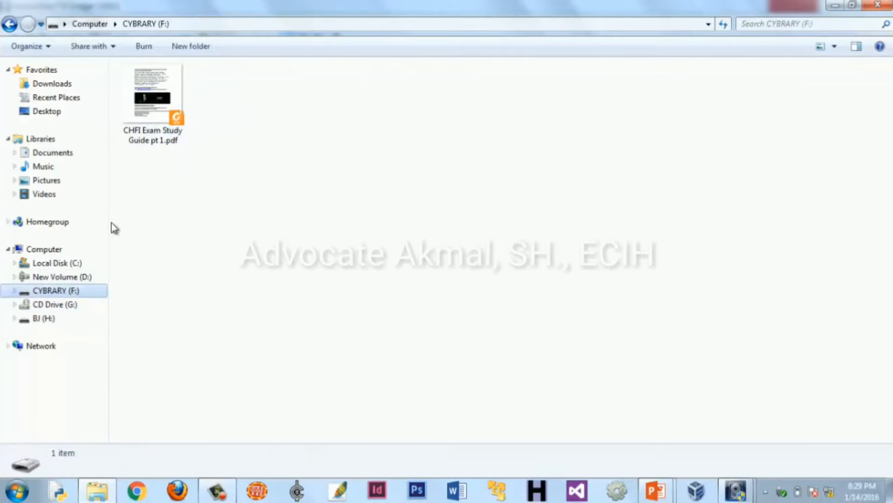
{"action": "left_click", "coordinate": [59, 319]}
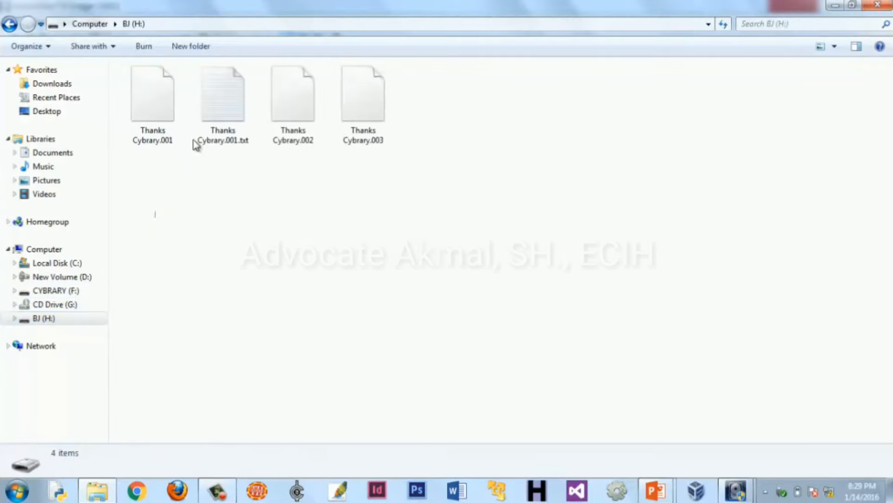
{"action": "left_click_drag", "start_coordinate": [156, 216], "coordinate": [439, 102]}
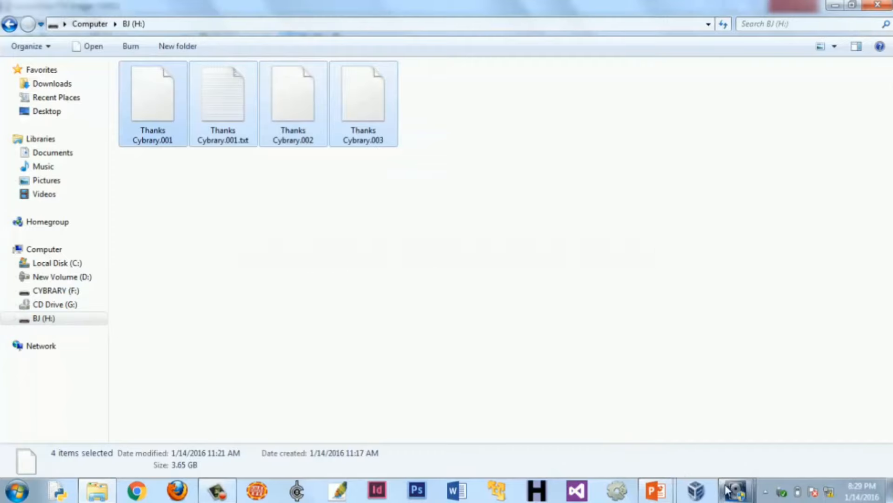
Step: Switch back to FTK Imager, decline writing the remaining image segments to a new location, and reposition the Creating Image window
{"action": "mouse_move", "coordinate": [730, 488]}
{"action": "left_click", "coordinate": [766, 422]}
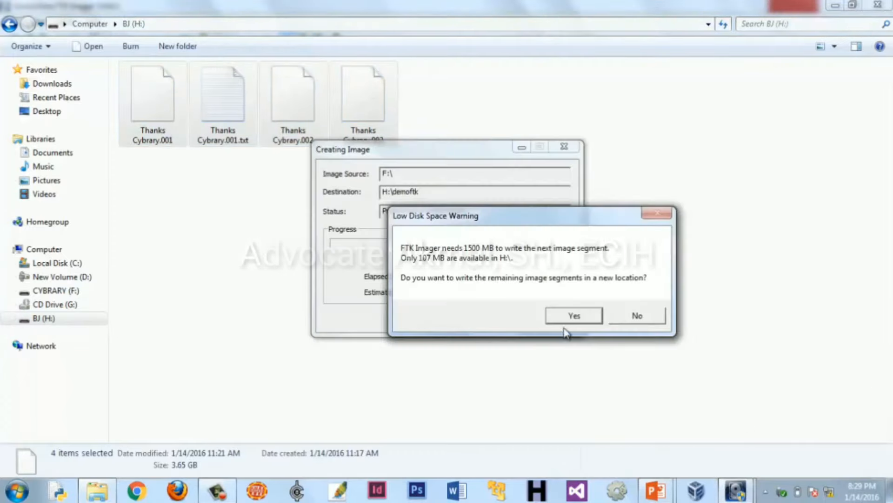
{"action": "left_click", "coordinate": [636, 319]}
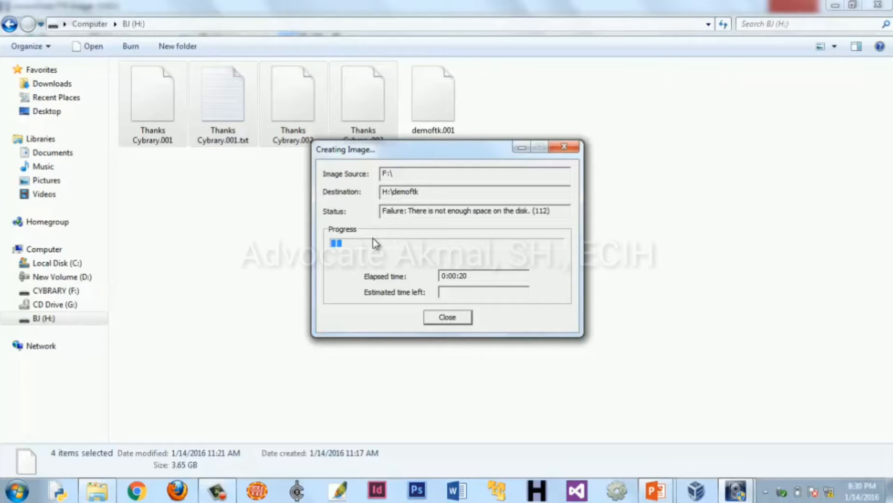
{"action": "left_click_drag", "start_coordinate": [390, 150], "coordinate": [464, 211]}
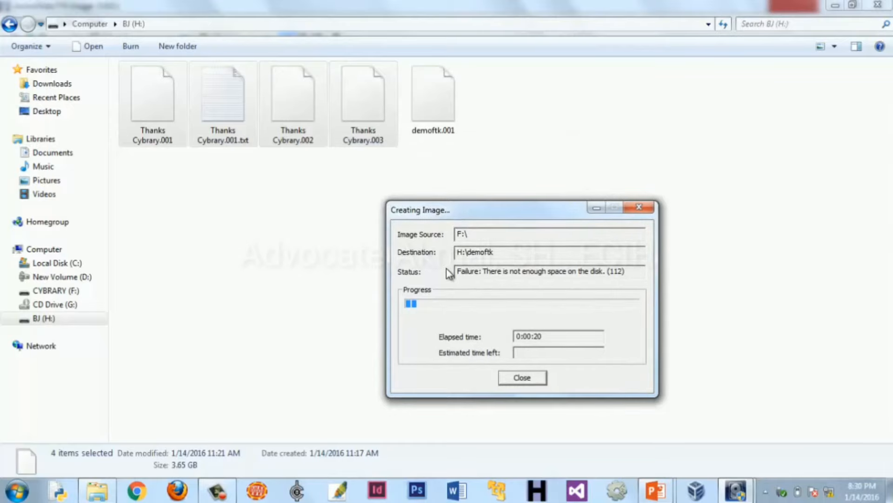
{"action": "left_click_drag", "start_coordinate": [453, 217], "coordinate": [429, 152]}
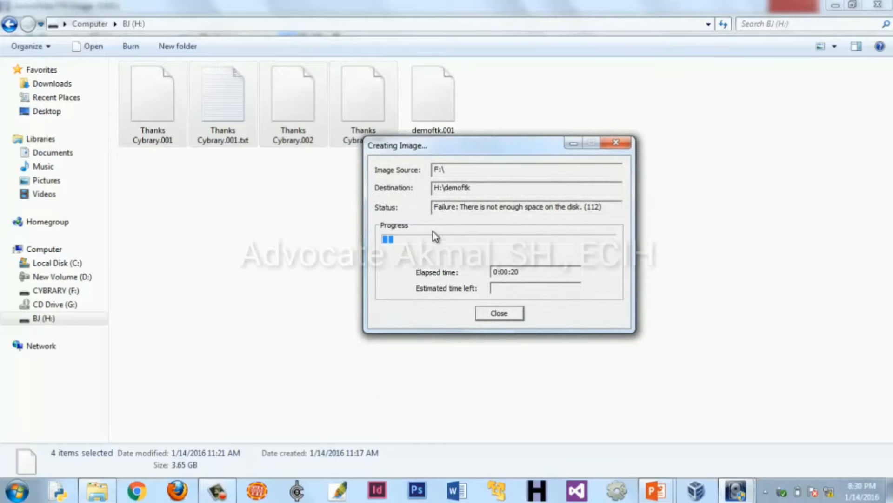
Step: Close the Creating Image window and quick-format the BJ (H:) drive in Windows Explorer as FAT32 with 4096-byte allocation units
{"action": "left_click", "coordinate": [497, 312]}
{"action": "left_click", "coordinate": [154, 205]}
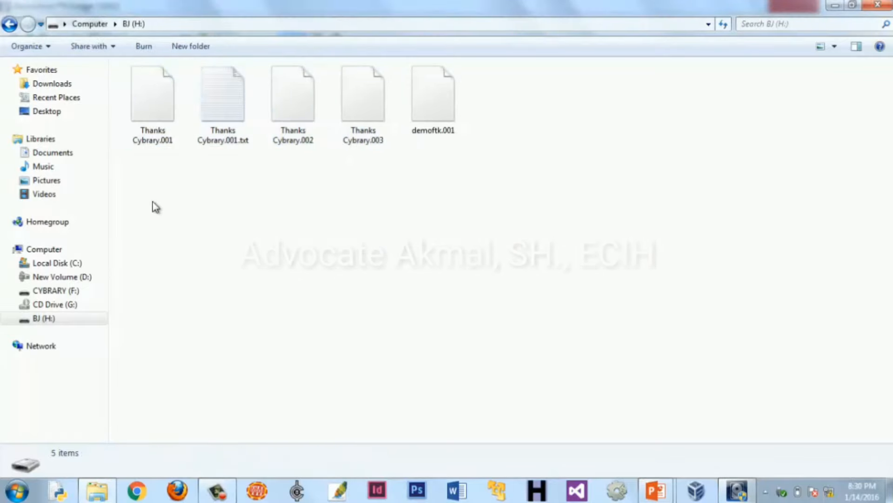
{"action": "right_click", "coordinate": [55, 315]}
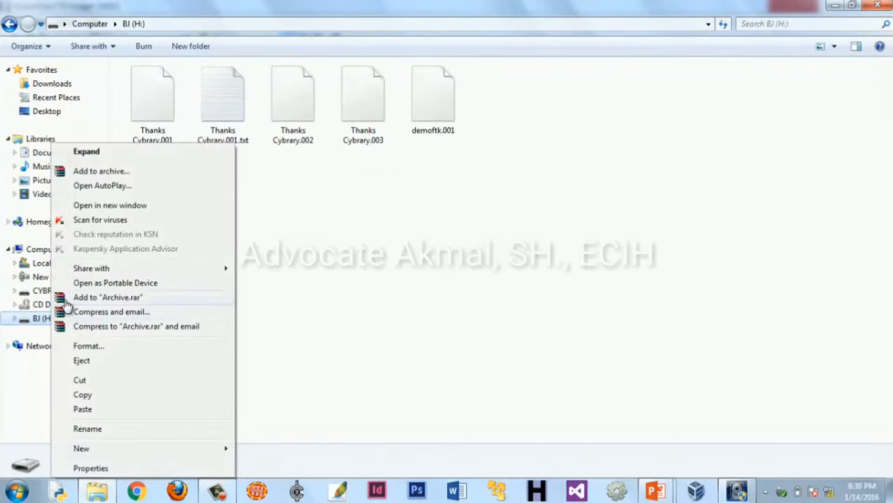
{"action": "left_click", "coordinate": [82, 343]}
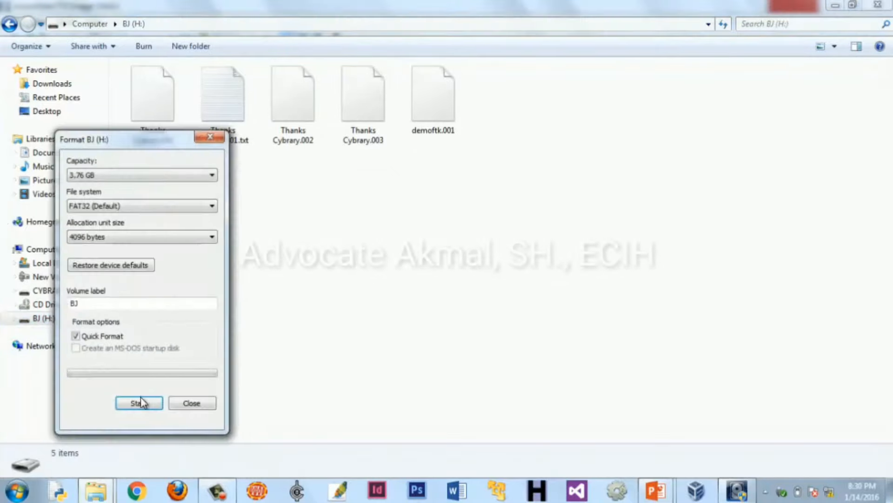
{"action": "left_click", "coordinate": [140, 401]}
{"action": "left_click", "coordinate": [478, 246]}
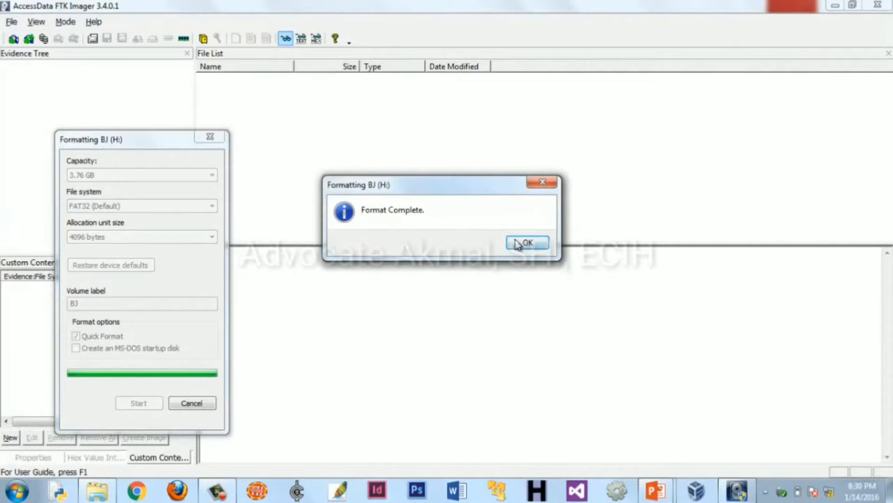
{"action": "left_click", "coordinate": [526, 243]}
{"action": "left_click", "coordinate": [210, 136]}
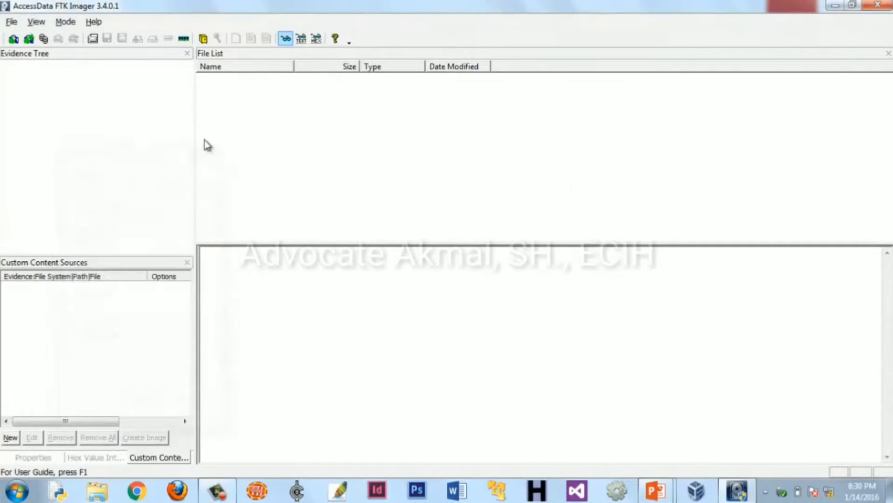
Step: In FTK Imager, create a new disk image using the logical drive CYBRARY (F:) as the source
{"action": "left_click", "coordinate": [11, 22]}
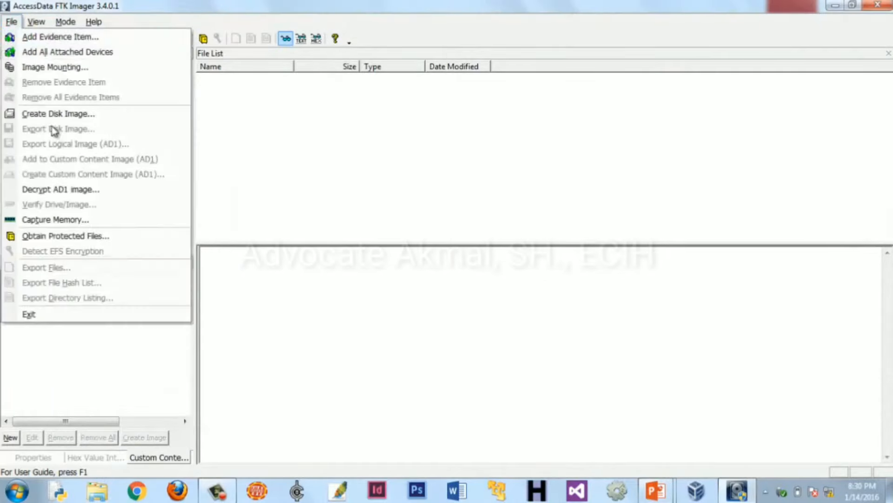
{"action": "left_click", "coordinate": [56, 114]}
{"action": "left_click", "coordinate": [374, 199]}
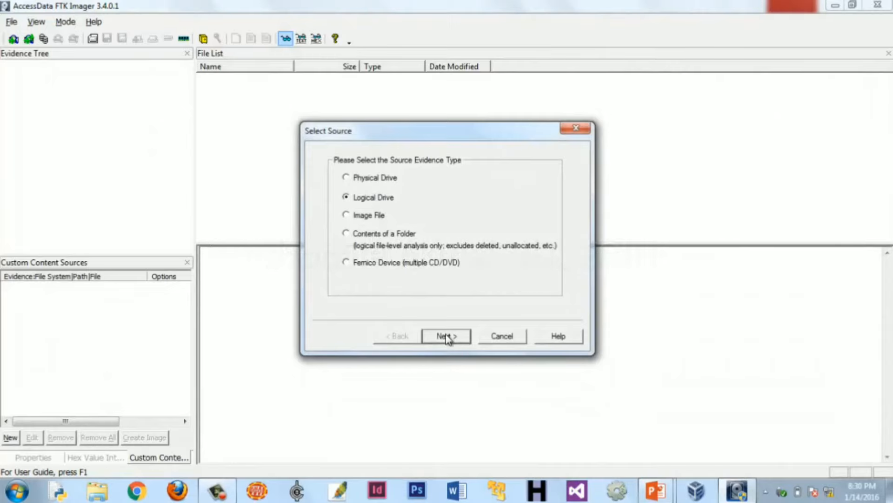
{"action": "left_click", "coordinate": [446, 336]}
{"action": "left_click", "coordinate": [418, 203]}
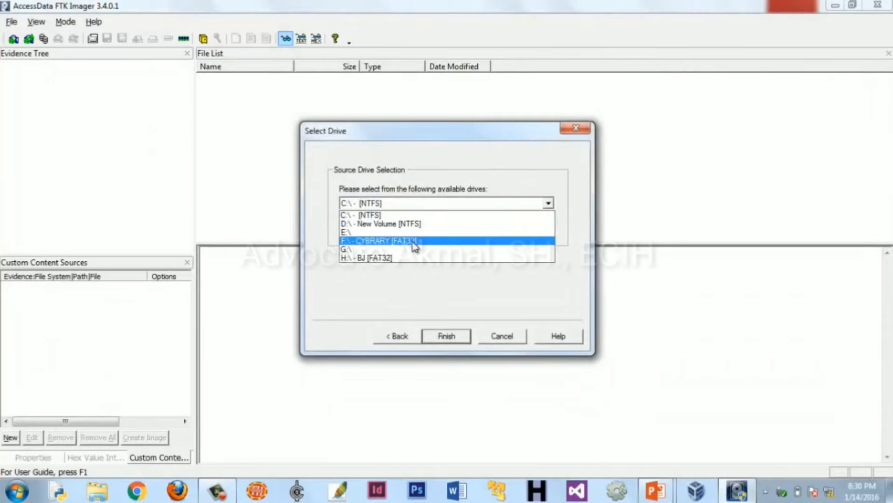
{"action": "left_click", "coordinate": [408, 258]}
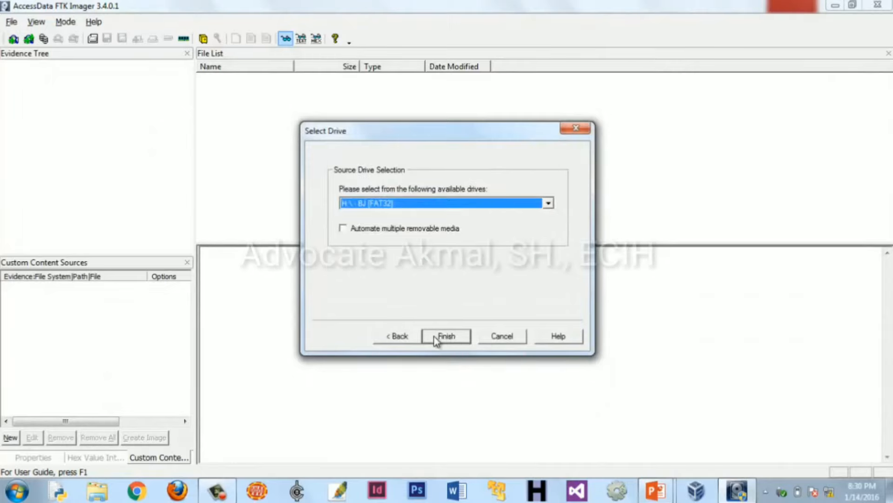
{"action": "left_click", "coordinate": [414, 203]}
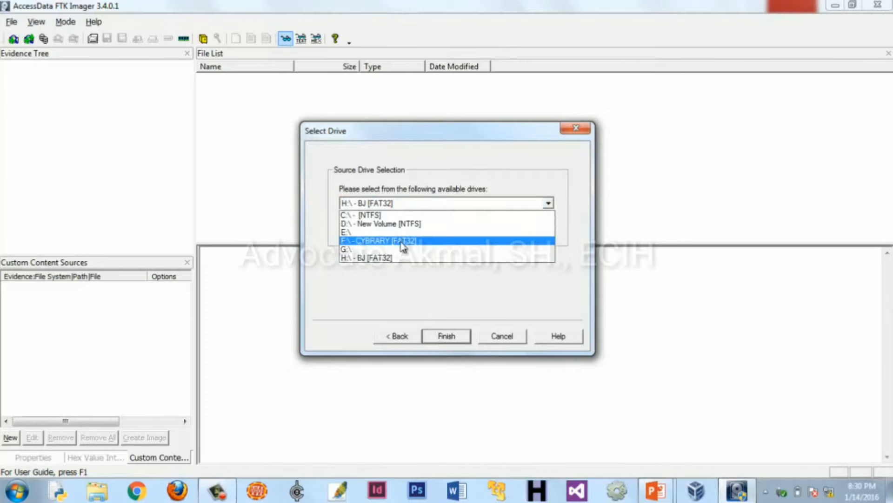
{"action": "left_click", "coordinate": [404, 247]}
{"action": "left_click", "coordinate": [444, 335]}
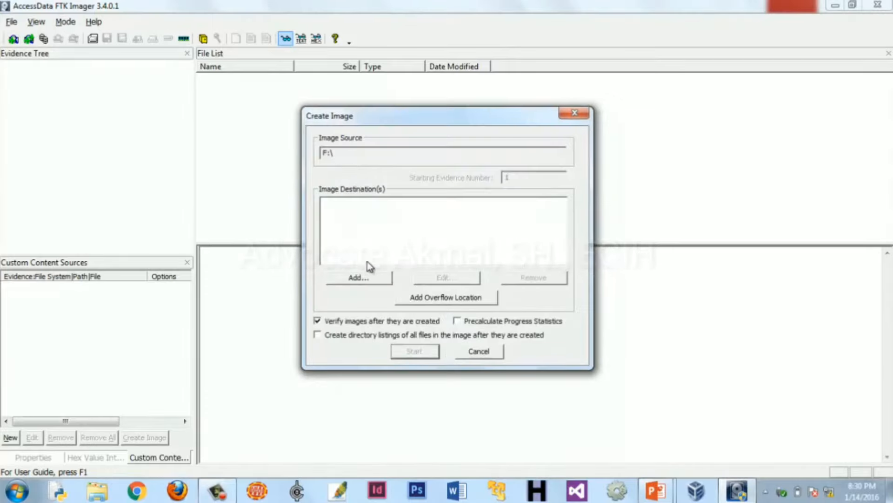
Step: Add a Raw (dd) image destination with case number 2, evidence number 3, description "a", the examiner's name and note "b"
{"action": "left_click", "coordinate": [365, 277]}
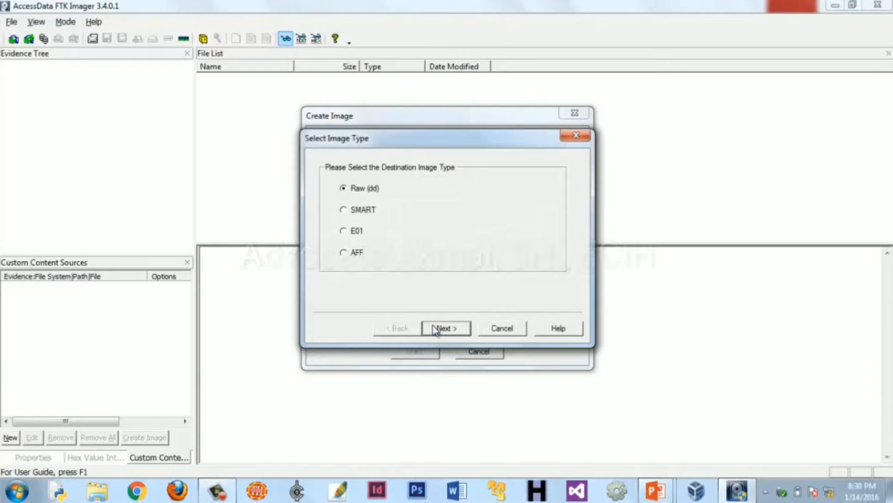
{"action": "left_click", "coordinate": [436, 329]}
{"action": "type", "text": "2"}
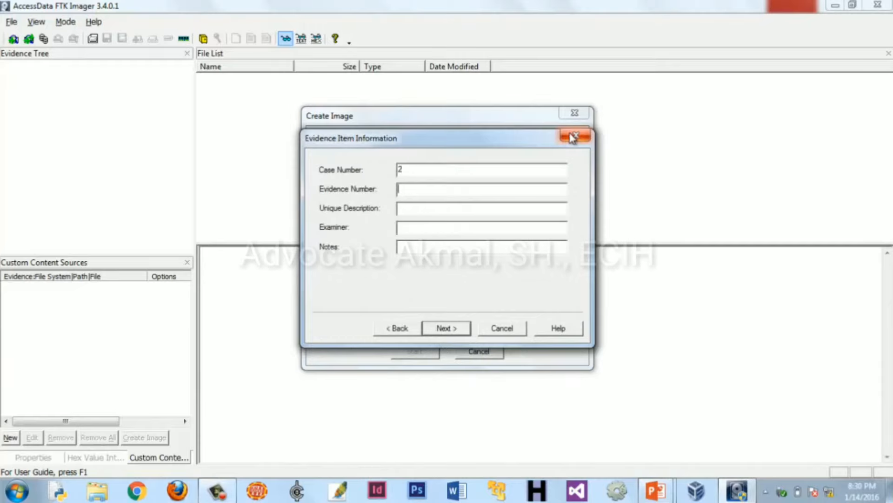
{"action": "key", "text": "Tab"}
{"action": "type", "text": "3"}
{"action": "type", "text": "a"}
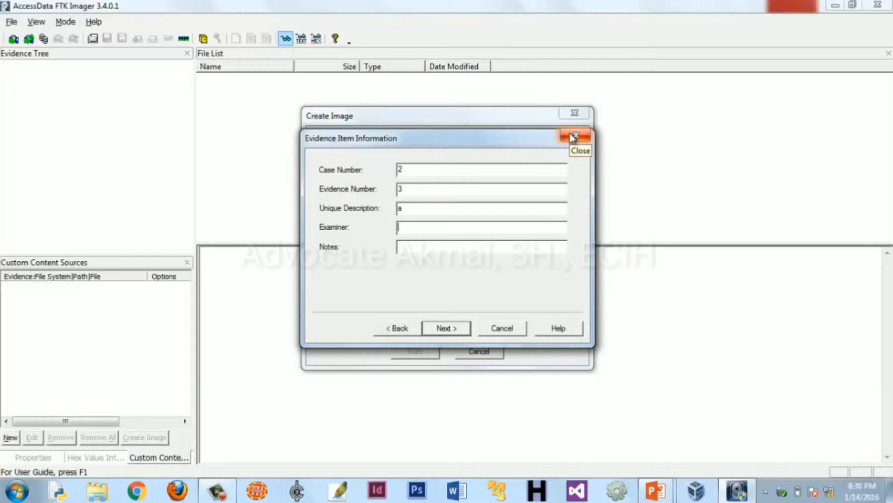
{"action": "type", "text": "bj"}
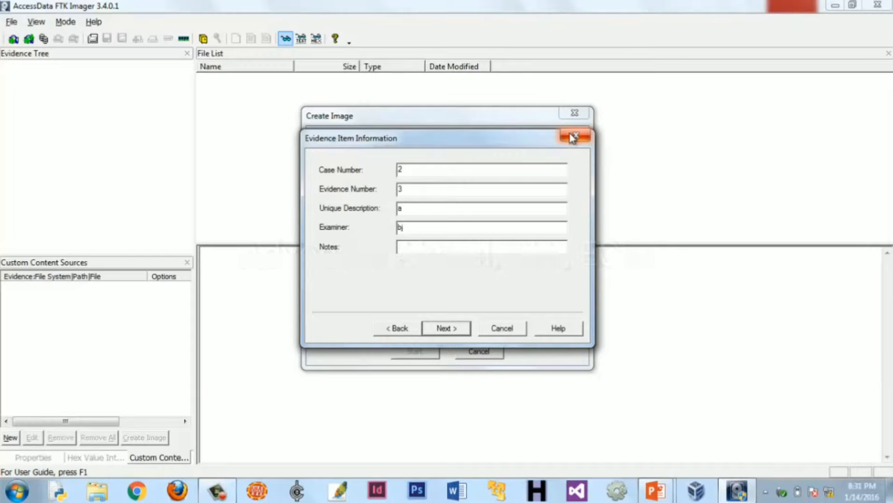
{"action": "key", "text": "Tab"}
{"action": "type", "text": "b"}
{"action": "left_click", "coordinate": [459, 329]}
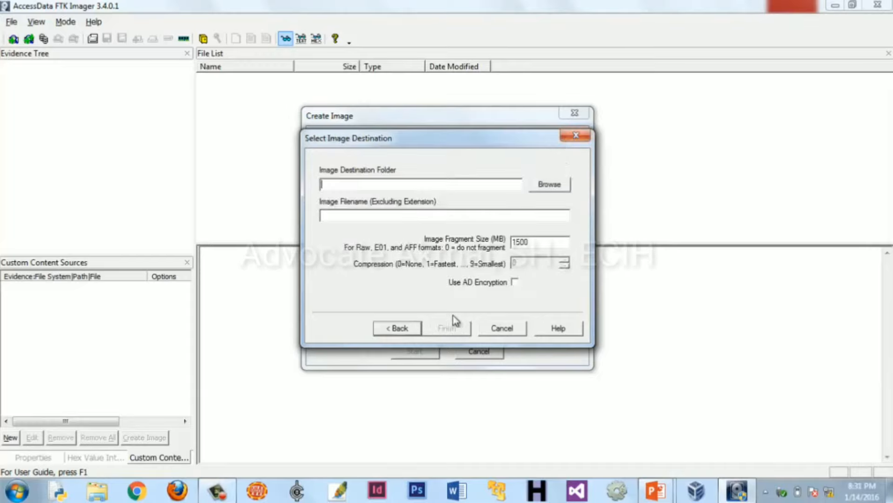
Step: Set the image destination to the BJ (H:) drive with the filename d, and start creating the image
{"action": "left_click", "coordinate": [540, 185]}
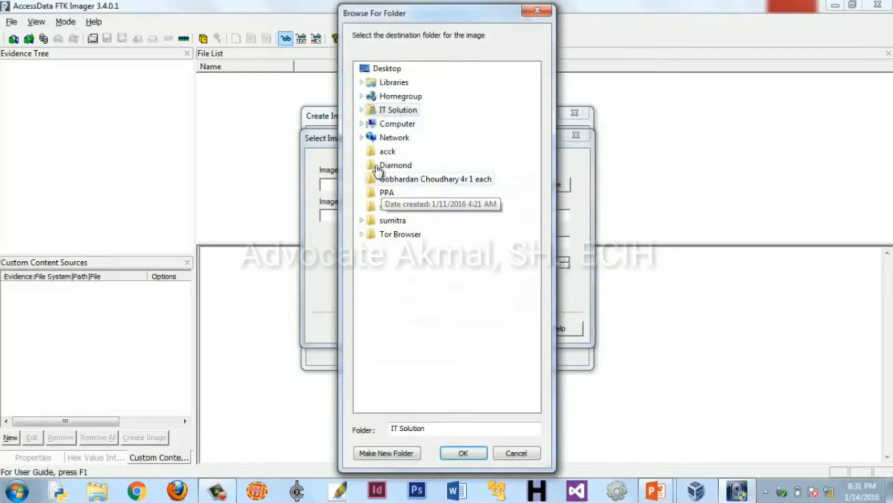
{"action": "left_click", "coordinate": [361, 124]}
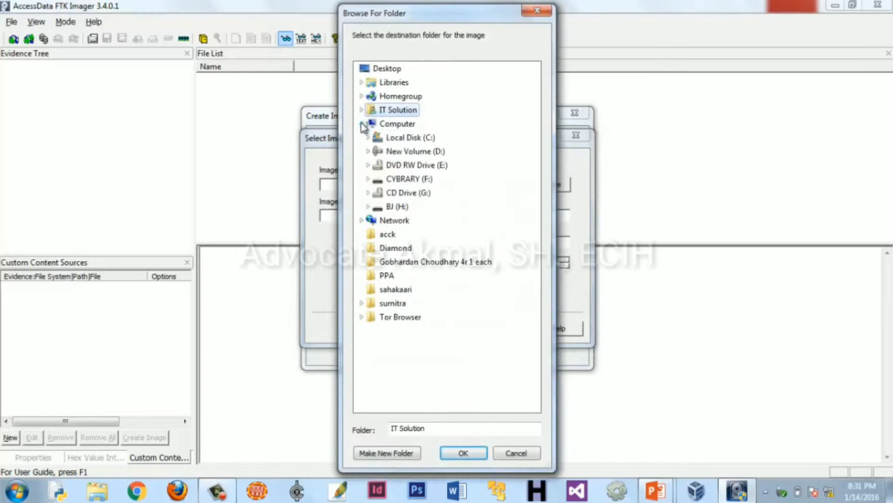
{"action": "left_click", "coordinate": [395, 207]}
{"action": "left_click", "coordinate": [463, 453]}
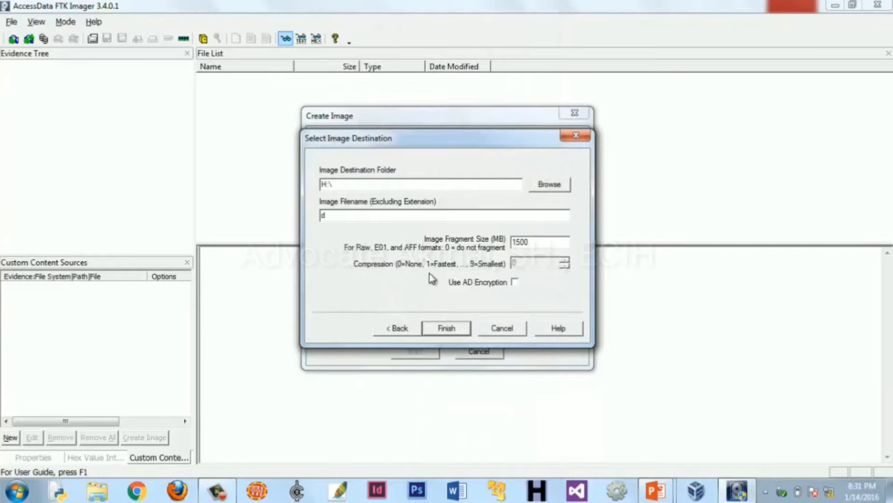
{"action": "type", "text": "d"}
{"action": "left_click", "coordinate": [439, 329]}
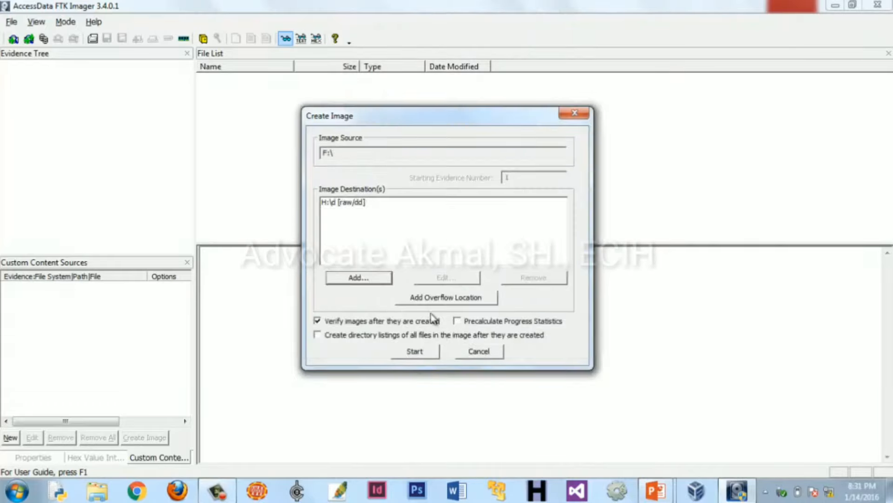
{"action": "left_click", "coordinate": [415, 352]}
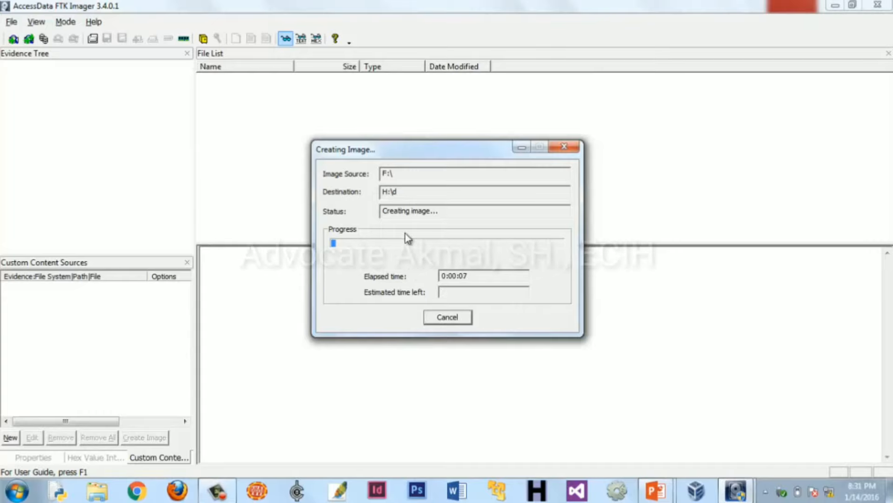